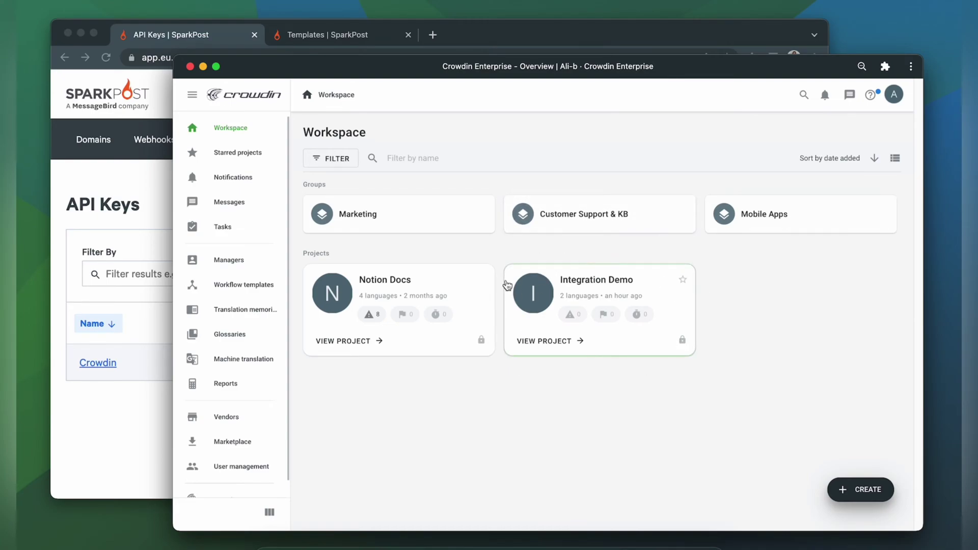
Step: Install the Sparkpost app from the Crowdin Marketplace with its default access settings
left_click(203, 442)
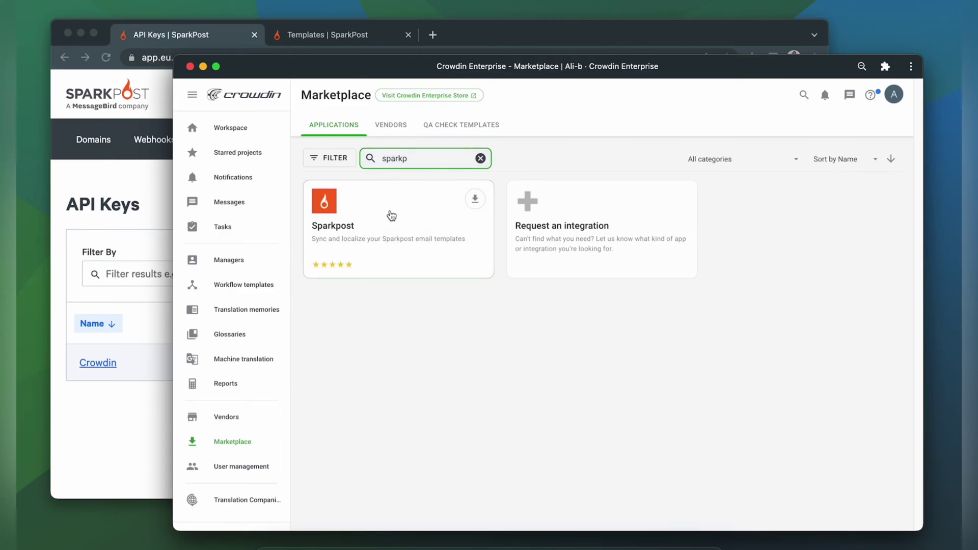
left_click(475, 199)
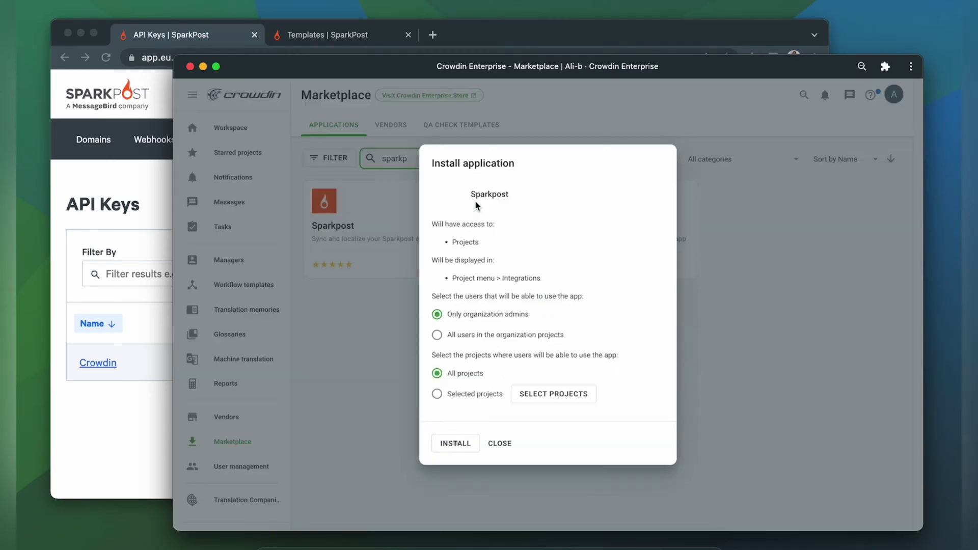
left_click(457, 444)
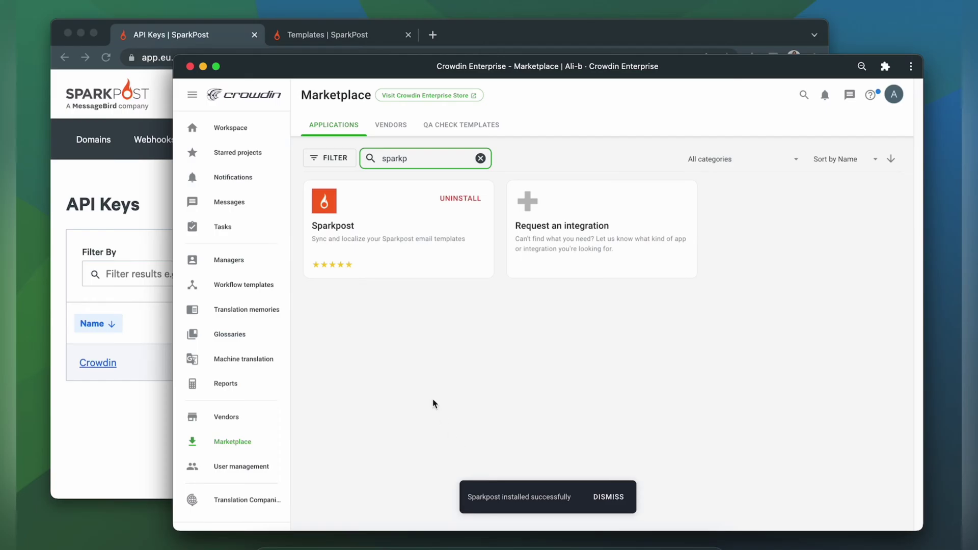
Step: Open the Sparkpost integration in the Integration Demo project and bring up its data center choices
left_click(243, 128)
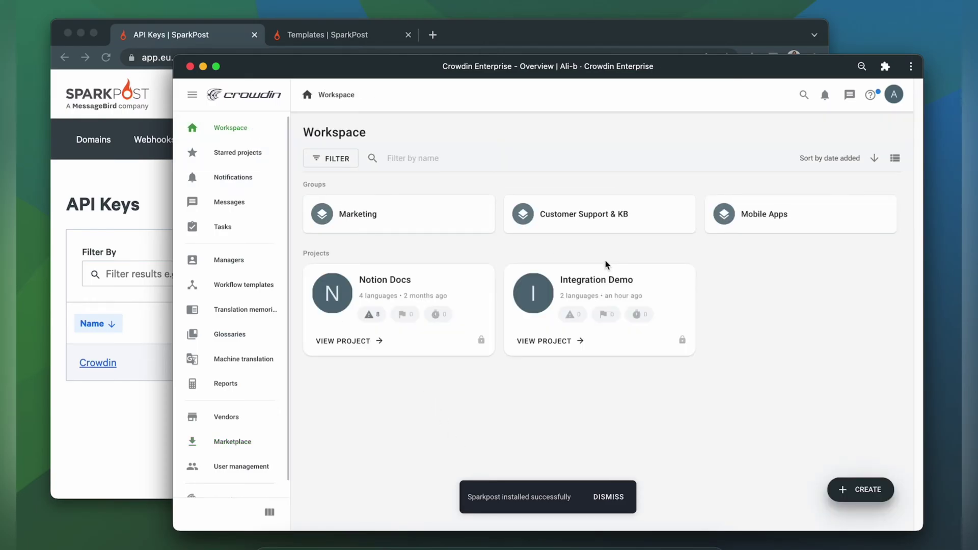
left_click(610, 280)
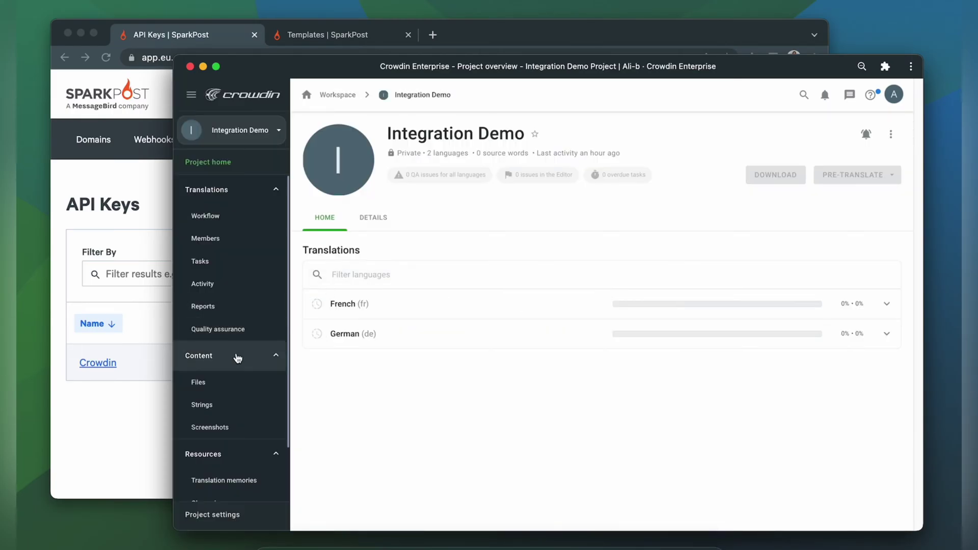
scroll(237, 356, "down", 2)
left_click(219, 489)
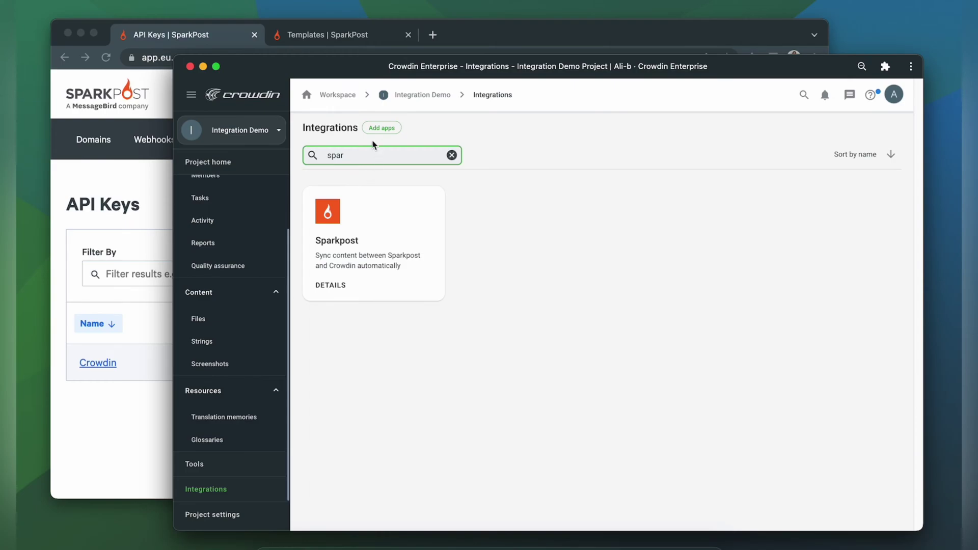
left_click(362, 235)
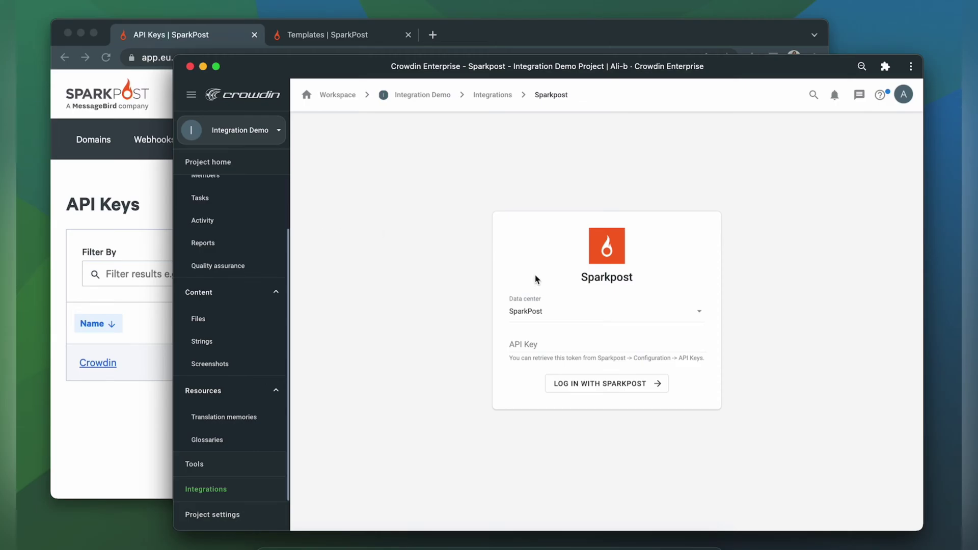
left_click(565, 314)
Step: Log in to Sparkpost via the SparkPost EU data center using the API key copied from SparkPost
left_click(555, 353)
left_click(205, 45)
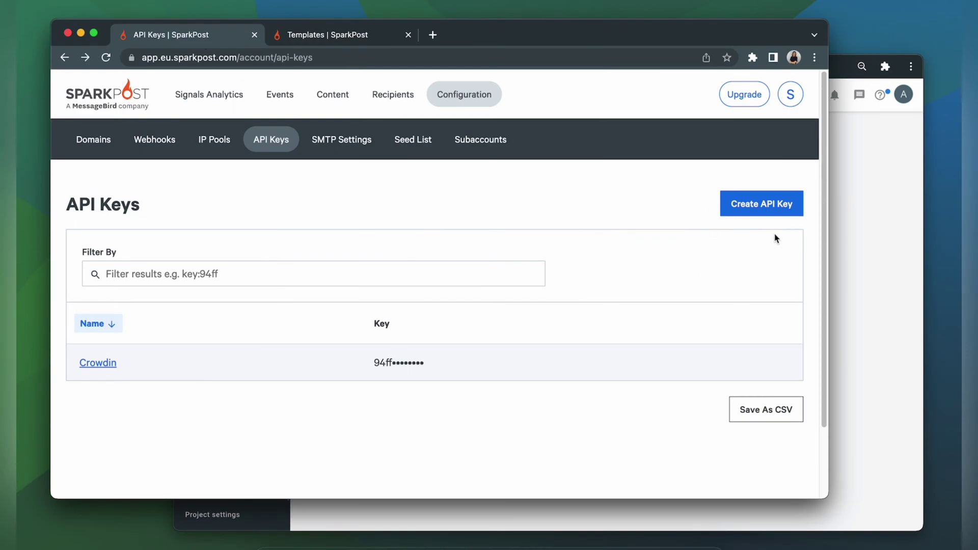
left_click(861, 247)
left_click(523, 342)
key("super+v")
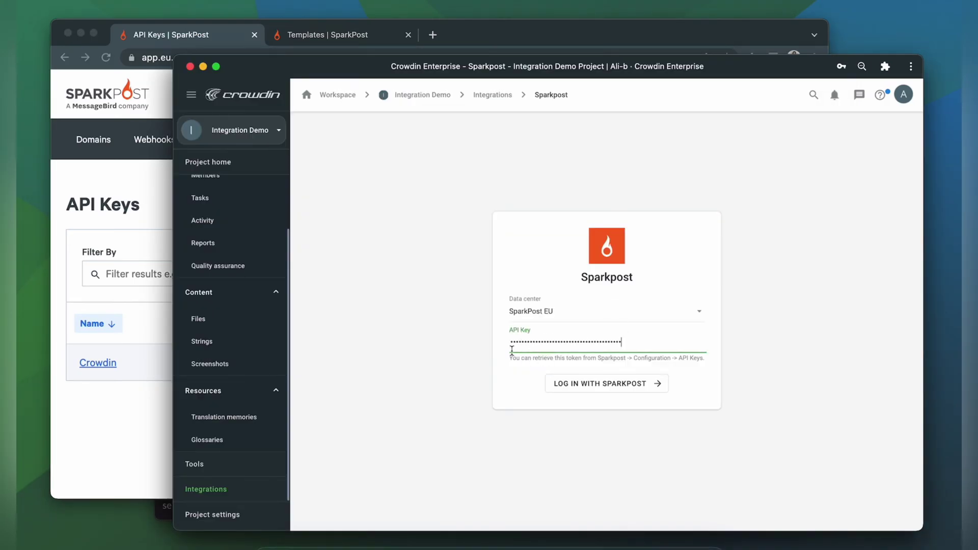
left_click(578, 385)
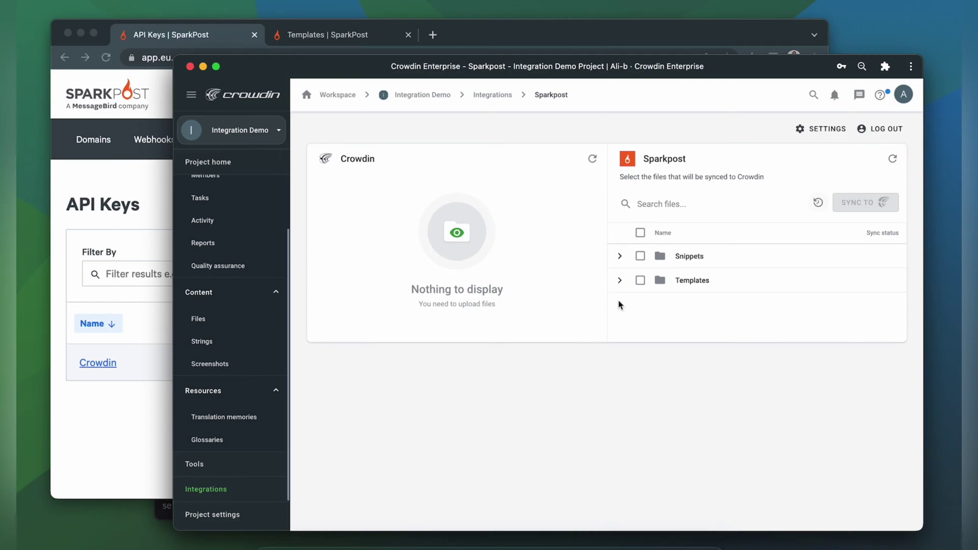
Step: Sync the 'Get started using SparkPost' template to Crowdin and show its French and German progress
left_click(620, 281)
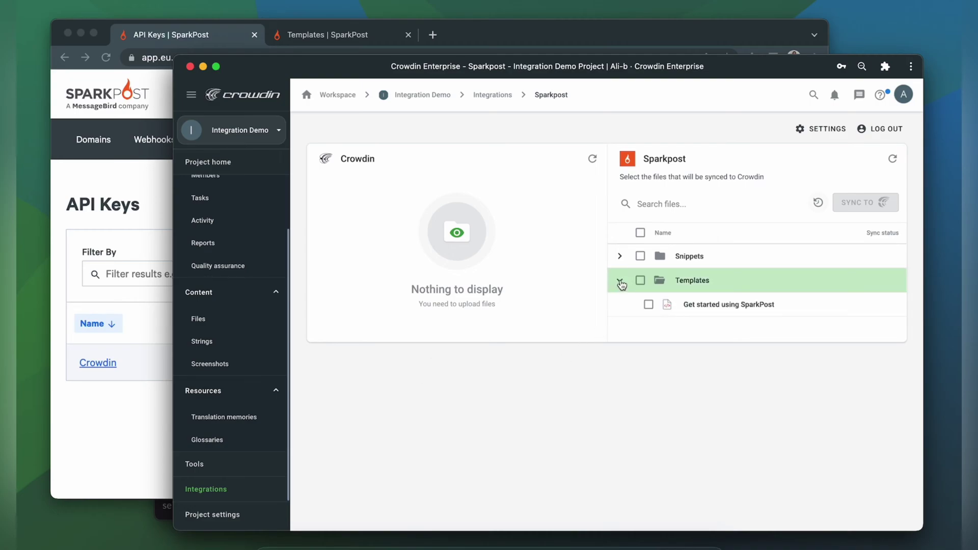
left_click(646, 305)
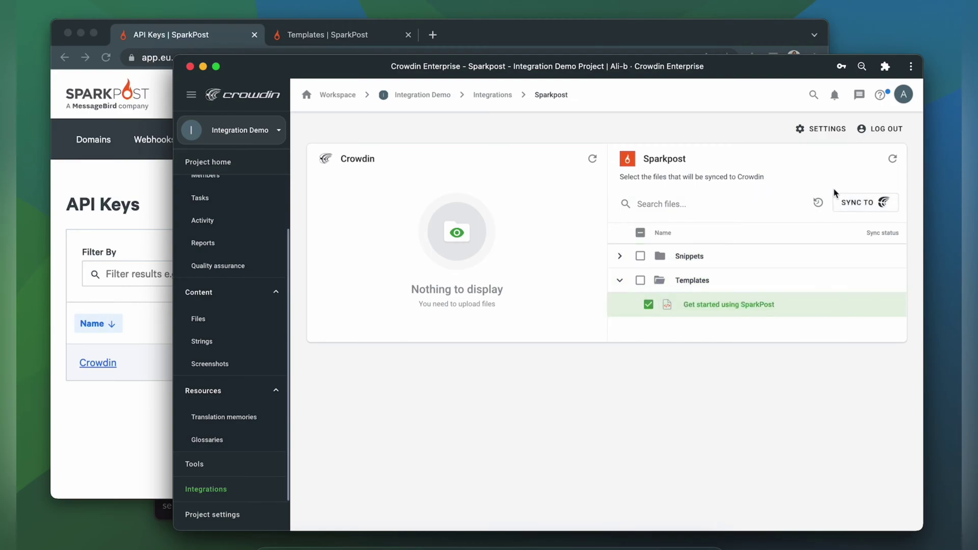
left_click(859, 203)
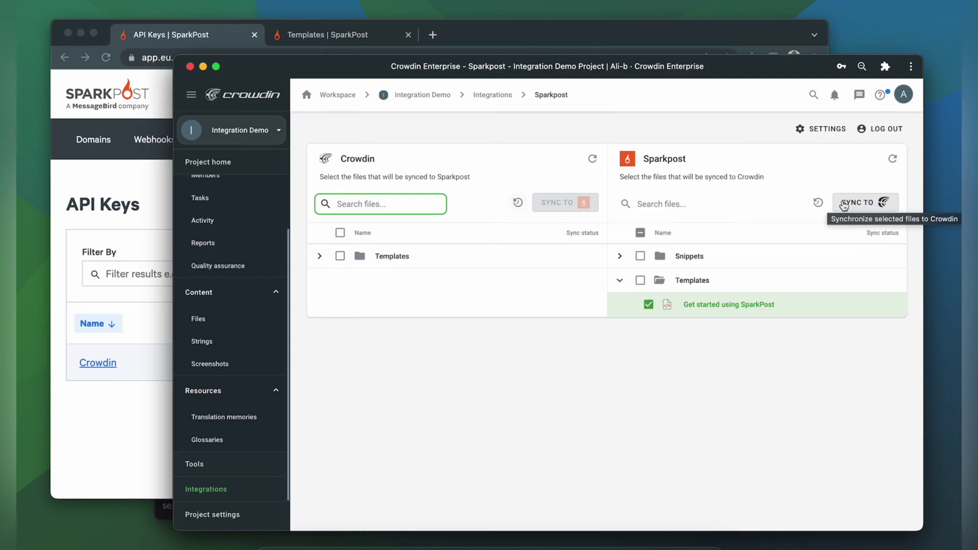
left_click(318, 257)
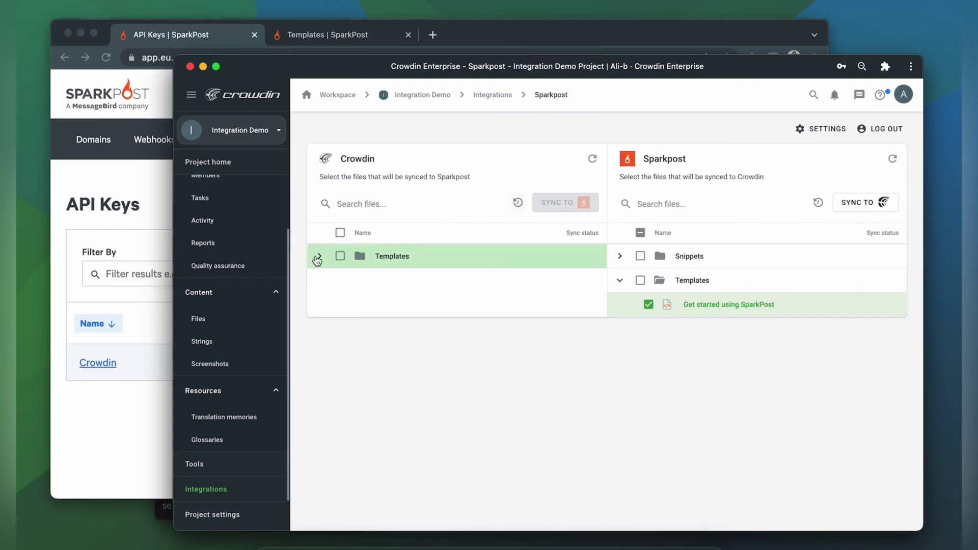
left_click(328, 280)
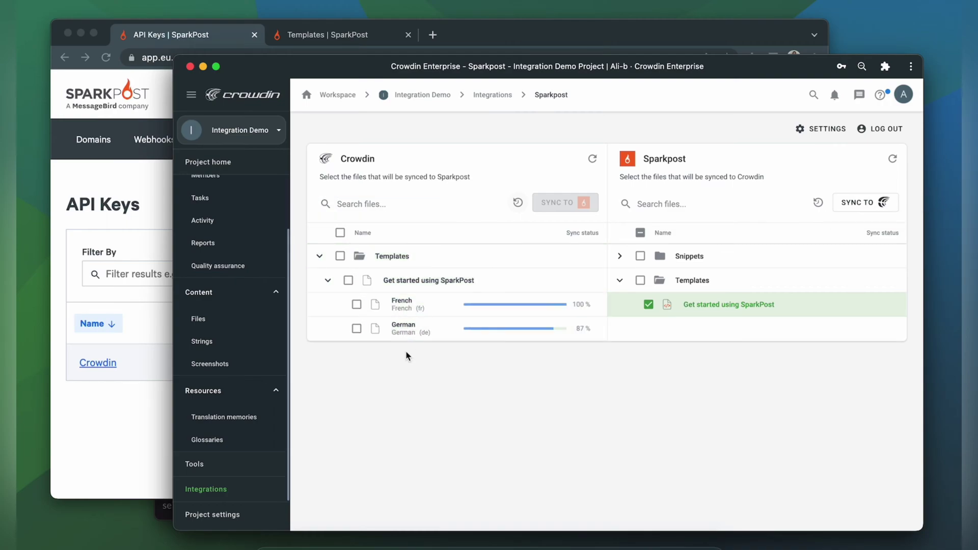
Step: Open the French 'Get started using SparkPost.xml' in the editor and scroll through its translated preview
left_click(241, 163)
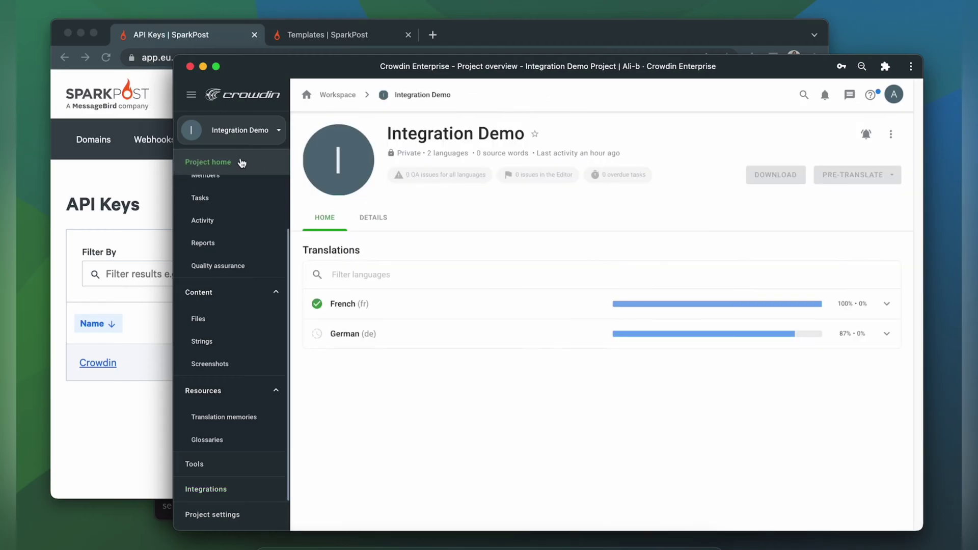
left_click(374, 306)
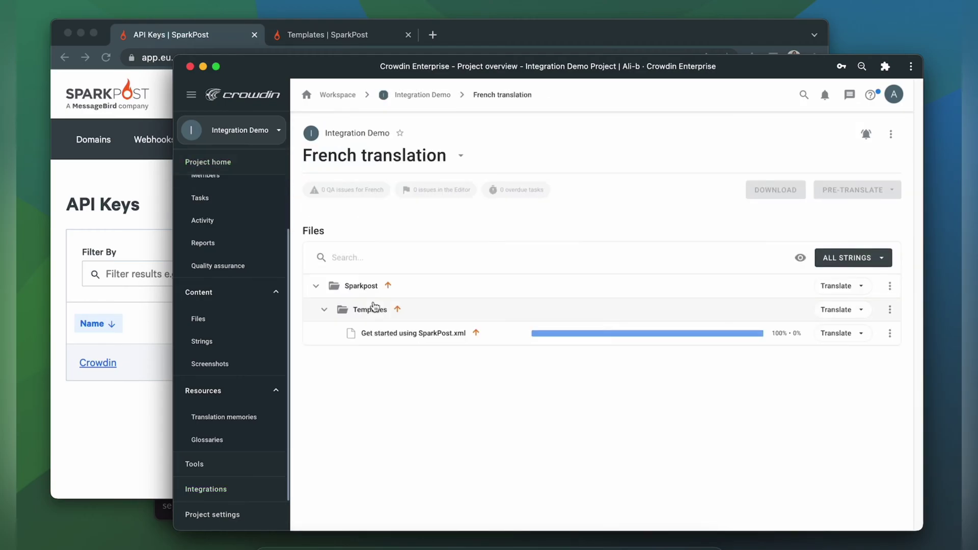
left_click(390, 334)
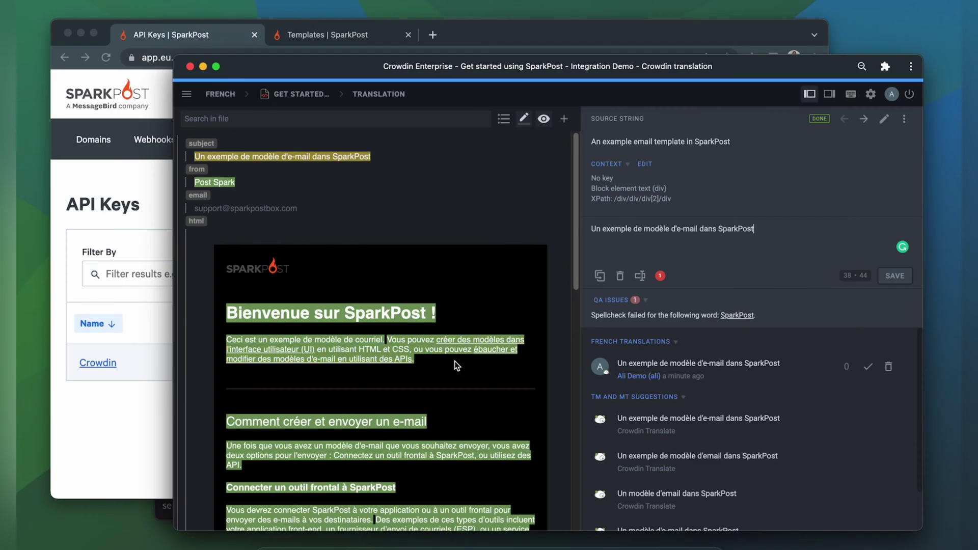
scroll(528, 296, "down", 6)
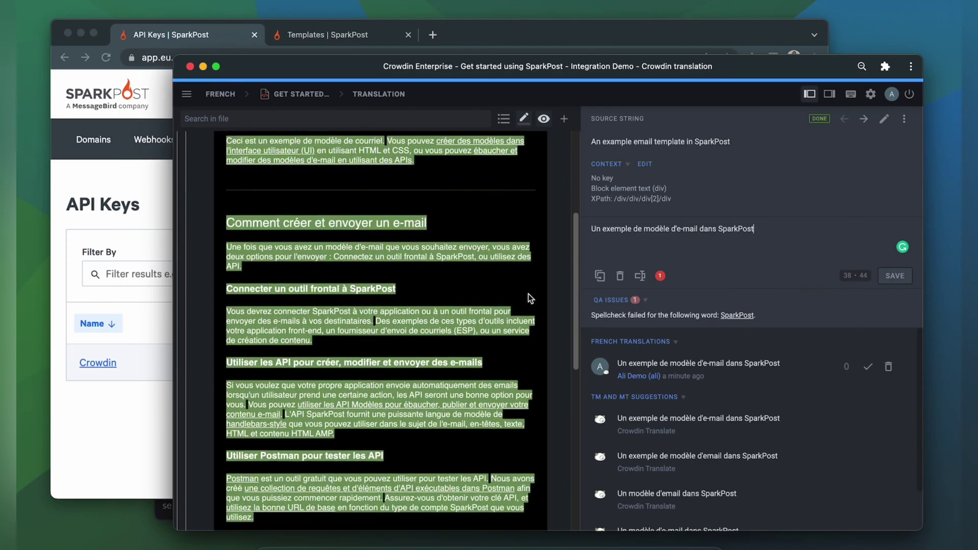
scroll(527, 277, "down", 2)
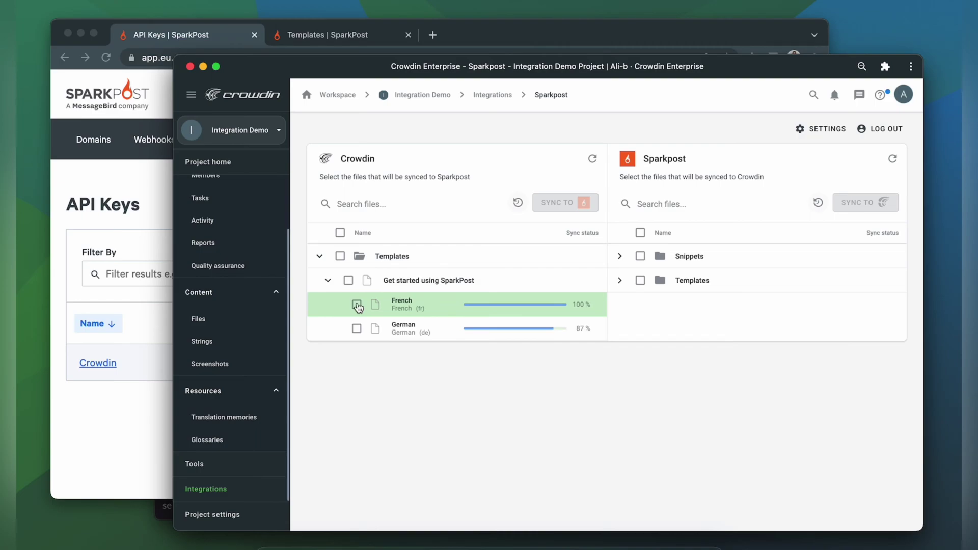
Step: Sync the template's French translation file from Crowdin to Sparkpost
left_click(357, 305)
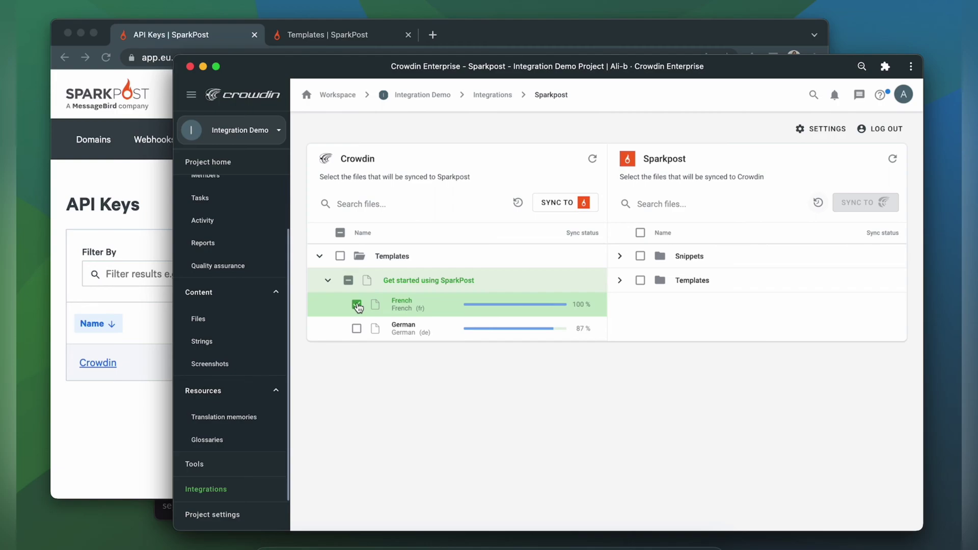
left_click(567, 204)
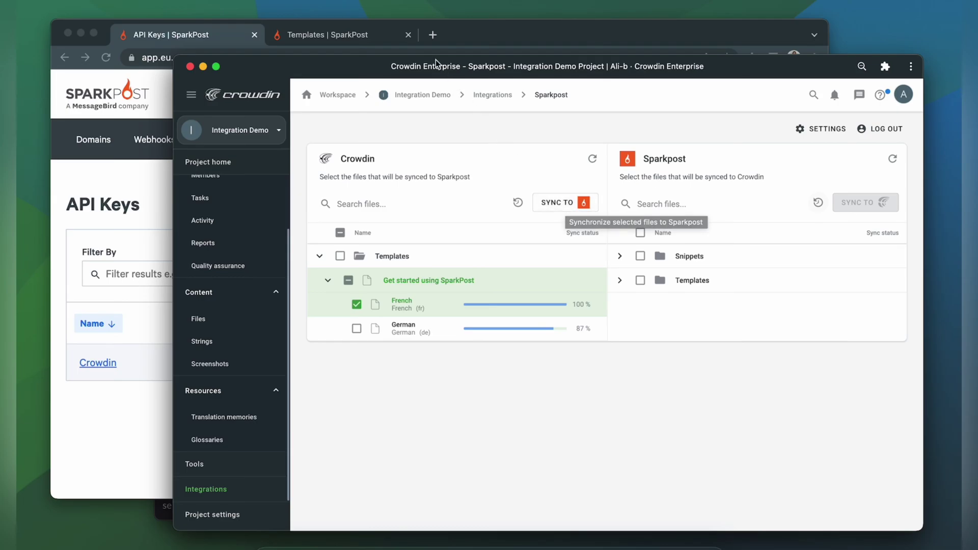
Step: Refresh SparkPost's Templates list and open the 'Get started using SparkPost [fr]' template
left_click(354, 40)
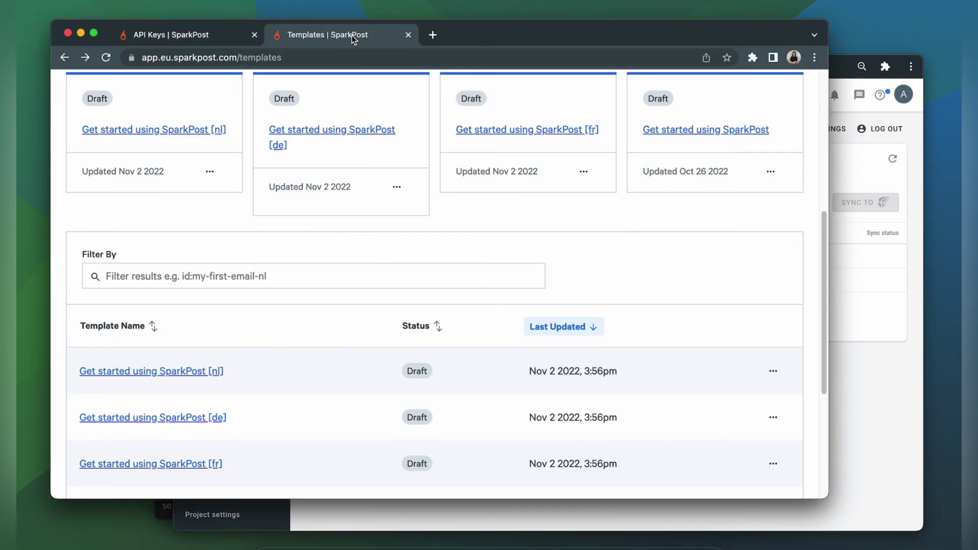
left_click(106, 57)
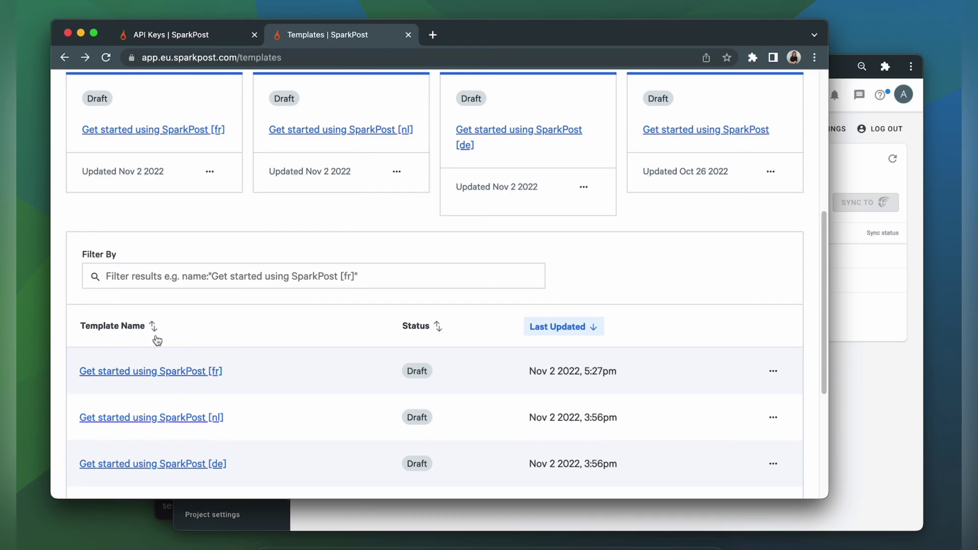
left_click(181, 370)
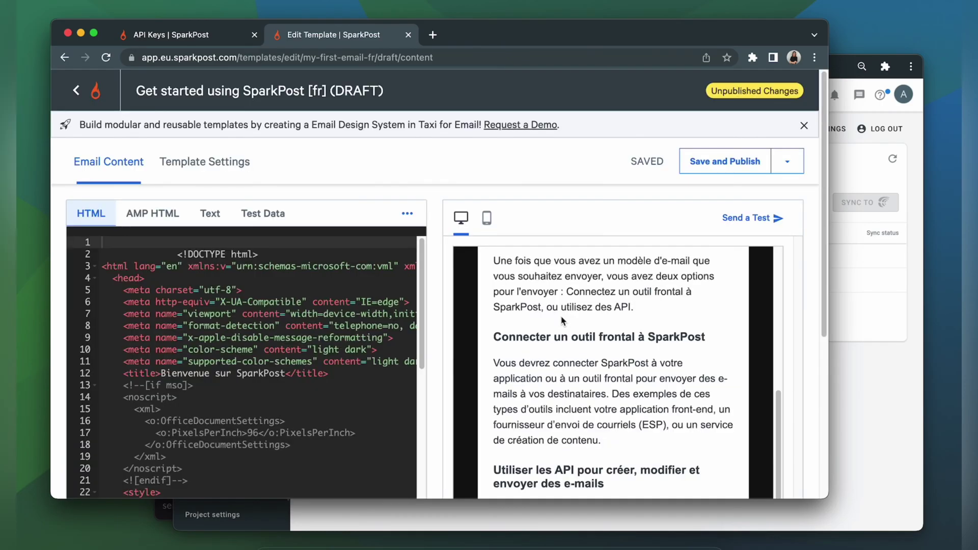